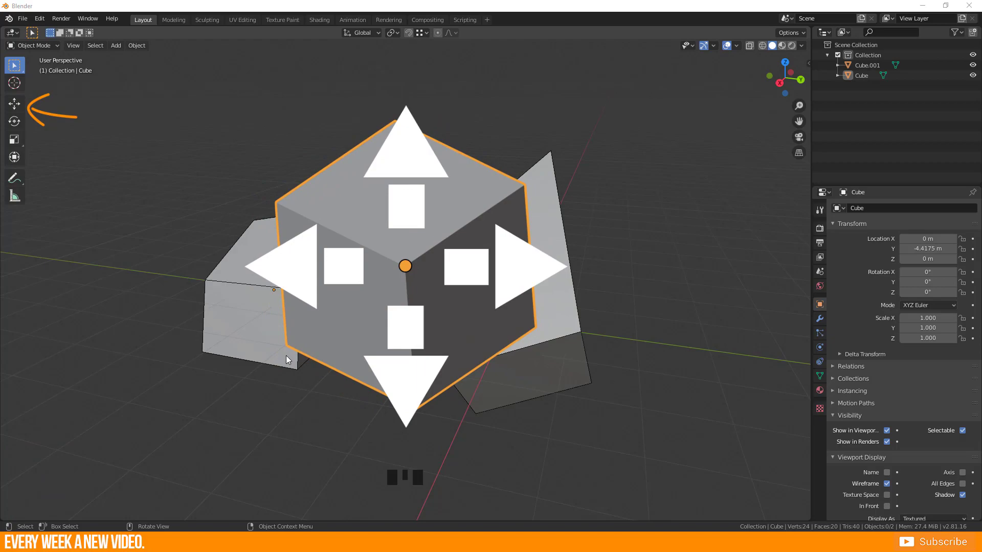
Step: Select the Cube and switch it into Edit Mode for vertex editing
{"action": "left_click", "coordinate": [278, 327]}
{"action": "scroll", "coordinate": [277, 327], "scroll_direction": "up", "scroll_amount": 3}
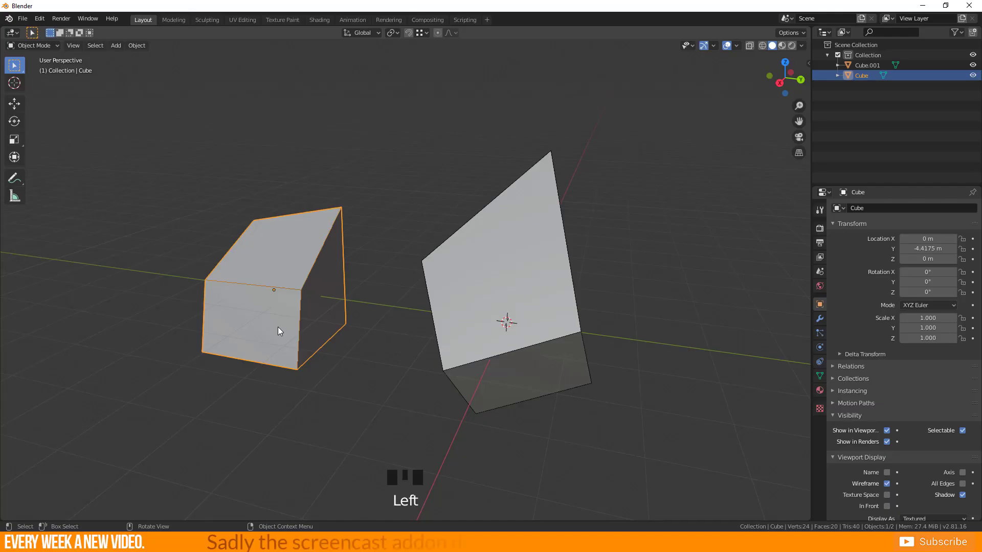
{"action": "key", "text": "Tab"}
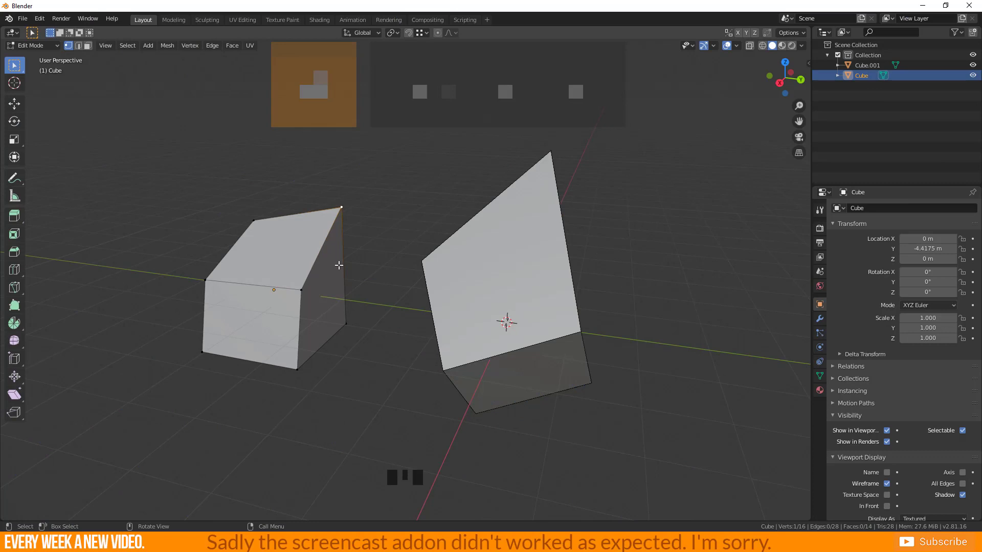
Step: Freely move the top-right corner vertex, then reposition it again from the right side view
{"action": "key", "text": "g"}
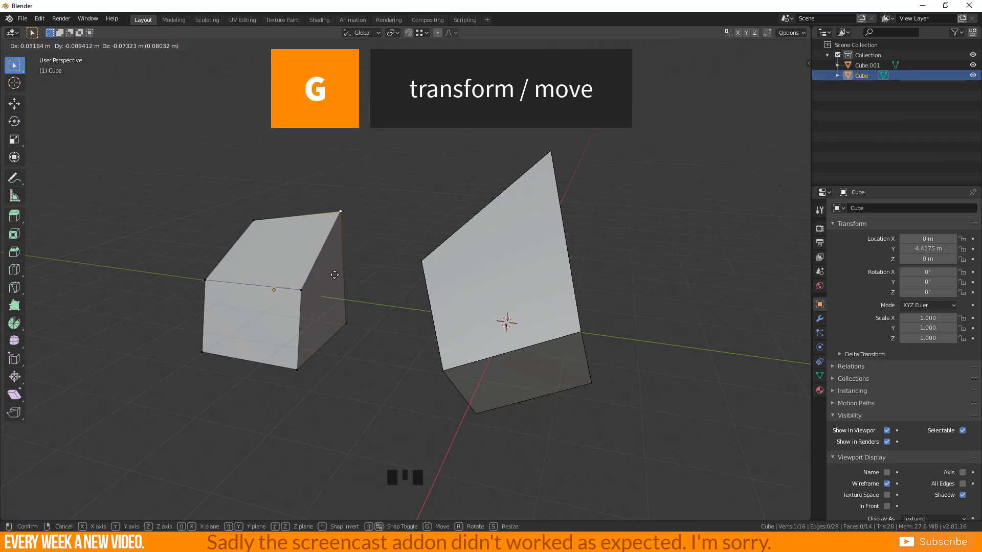
{"action": "left_click", "coordinate": [344, 274]}
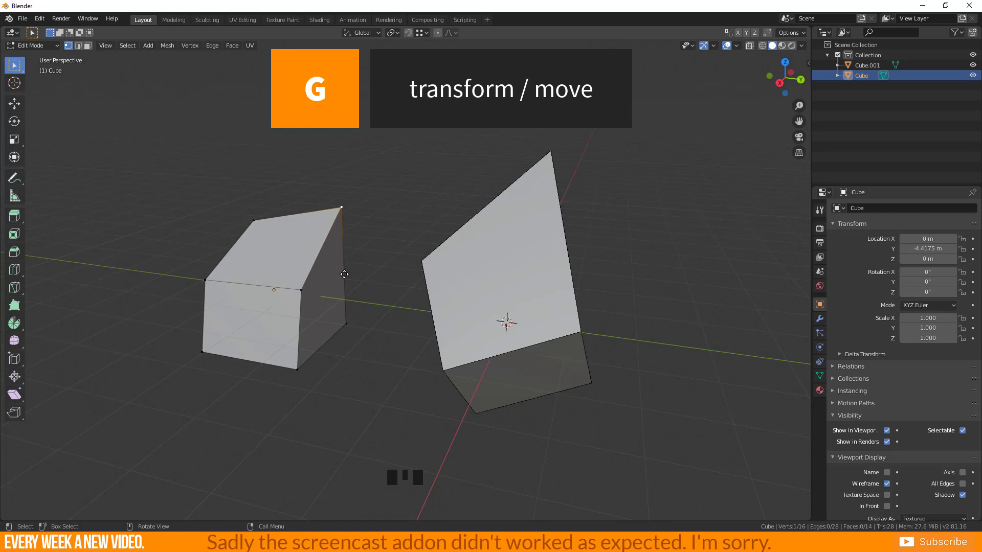
{"action": "key", "text": "KP_3"}
{"action": "key", "text": "g"}
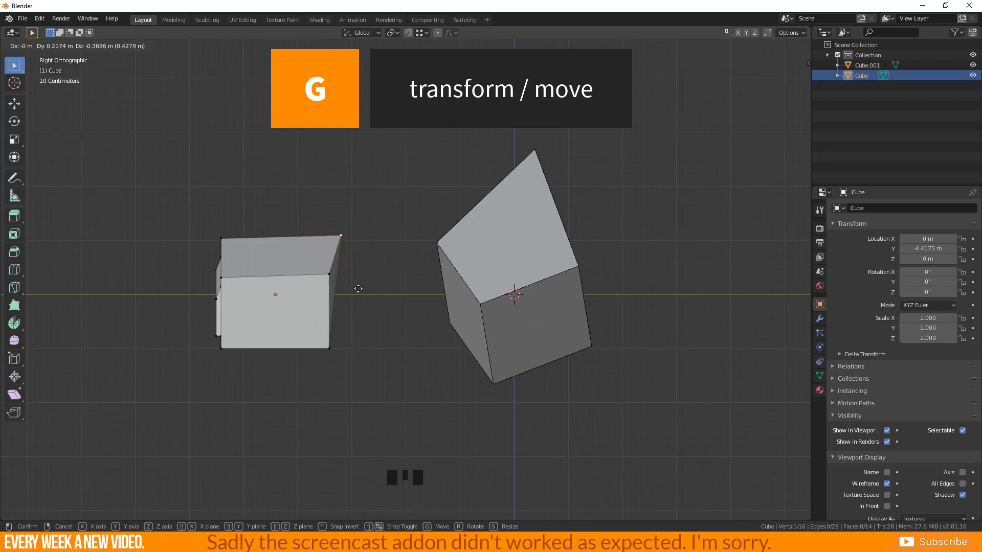
{"action": "left_click", "coordinate": [358, 289]}
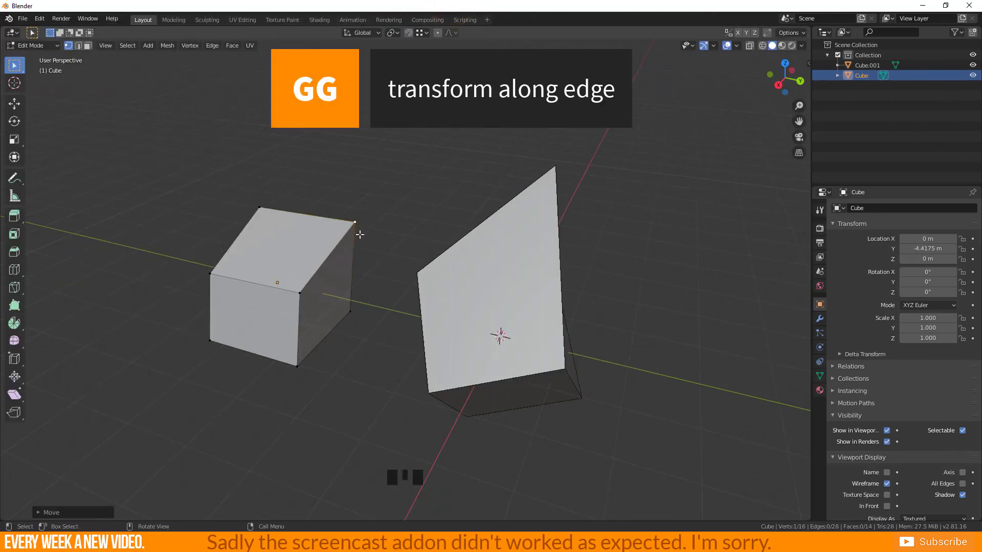
Step: Try a vertex slide along the edge, then undo it to restore the cube
{"action": "key", "text": "g"}
{"action": "key", "text": "g"}
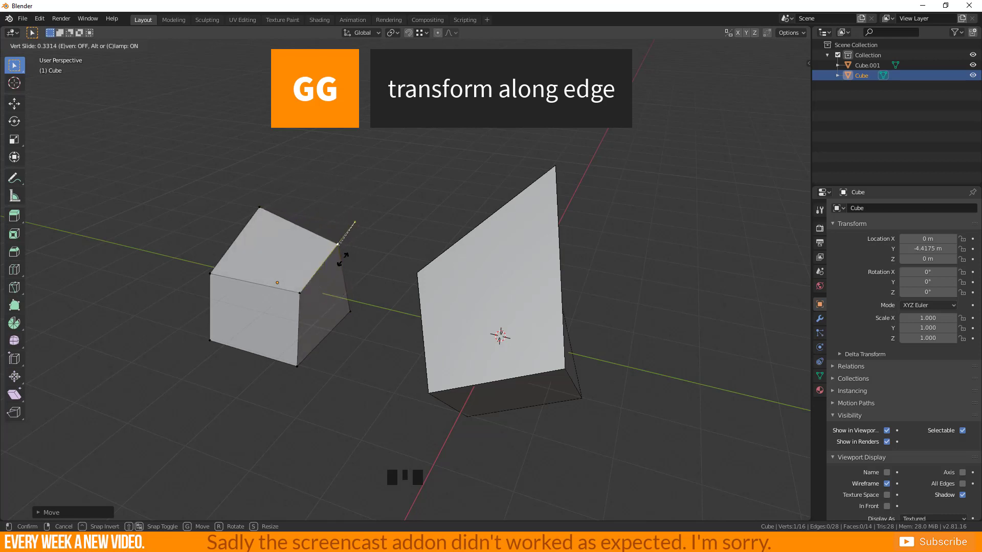
{"action": "left_click", "coordinate": [253, 170]}
{"action": "middle_click_drag", "start_coordinate": [253, 169], "coordinate": [282, 248]}
{"action": "key", "text": "g"}
{"action": "key", "text": "Escape"}
{"action": "key", "text": "ctrl+z"}
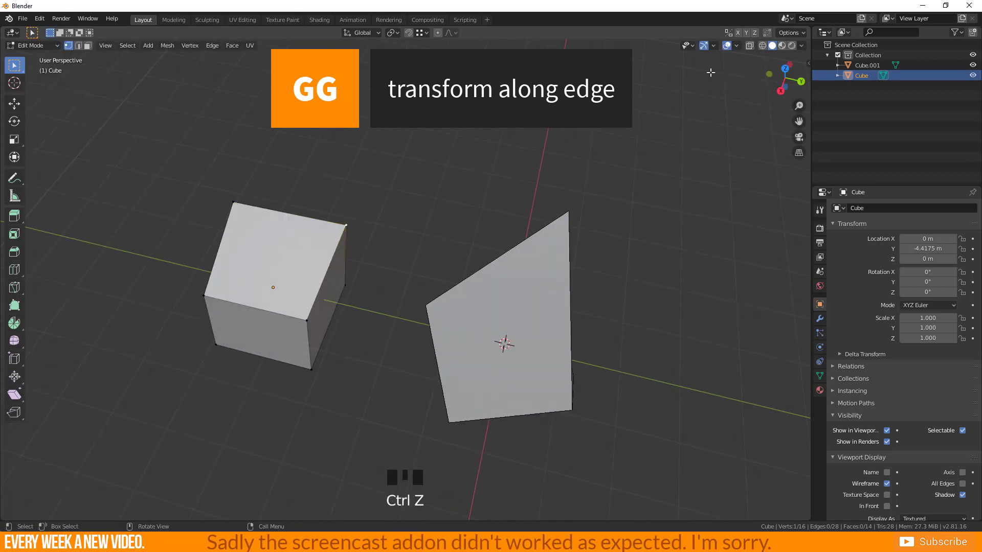
Step: Enable Auto Merge and slide the vertex onto its neighbour so they merge
{"action": "left_click", "coordinate": [766, 32]}
{"action": "key", "text": "g"}
{"action": "key", "text": "g"}
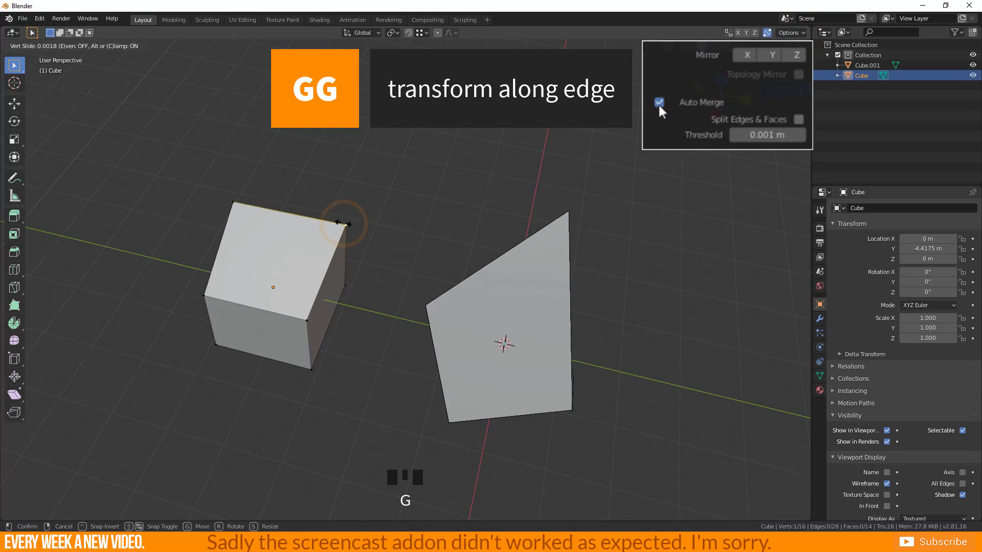
{"action": "left_click", "coordinate": [264, 235]}
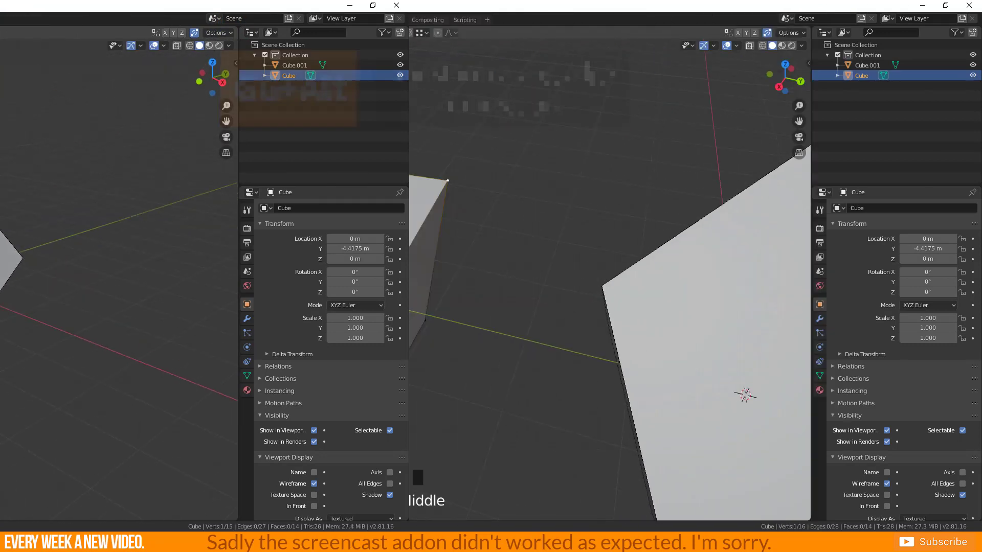
Step: Slide the top-right vertex along its edge, then slide it beyond the edge's end with clamping off
{"action": "key", "text": "g"}
{"action": "key", "text": "g"}
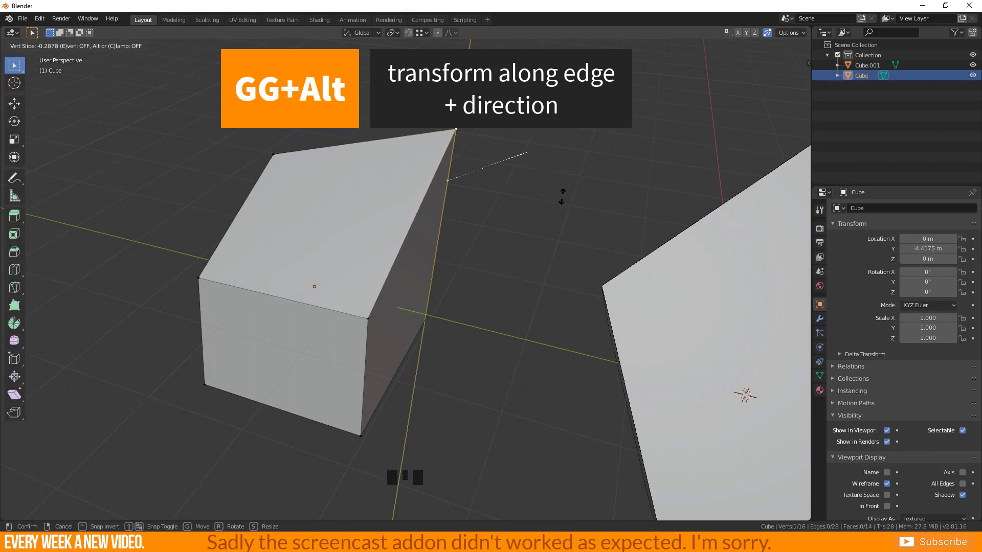
{"action": "left_click", "coordinate": [287, 209]}
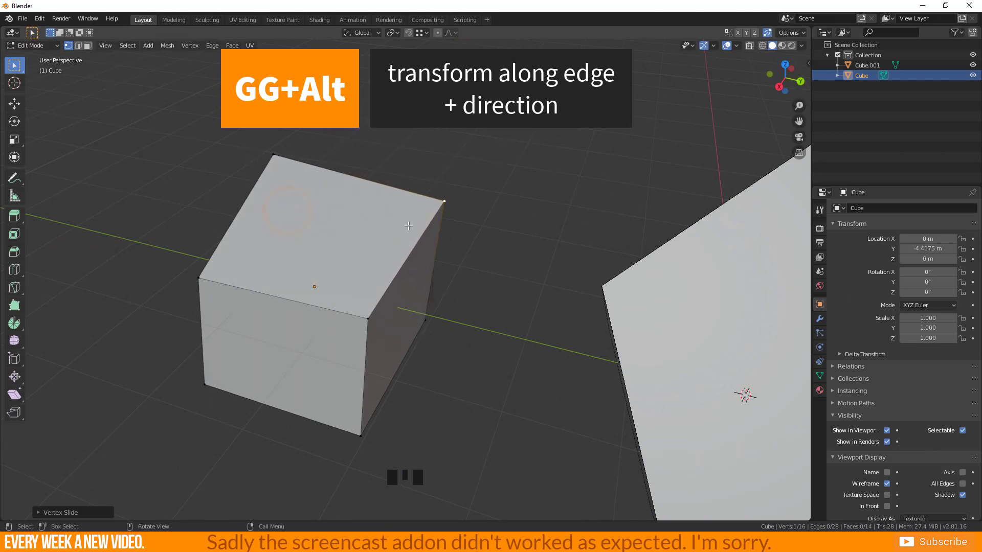
{"action": "key", "text": "g"}
{"action": "key", "text": "g"}
{"action": "key", "text": "alt"}
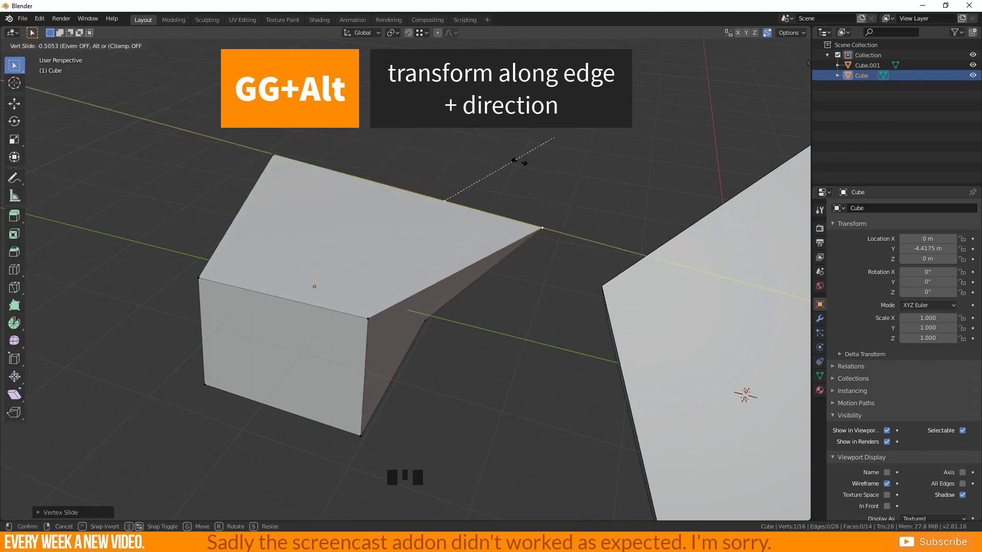
{"action": "left_click", "coordinate": [522, 159]}
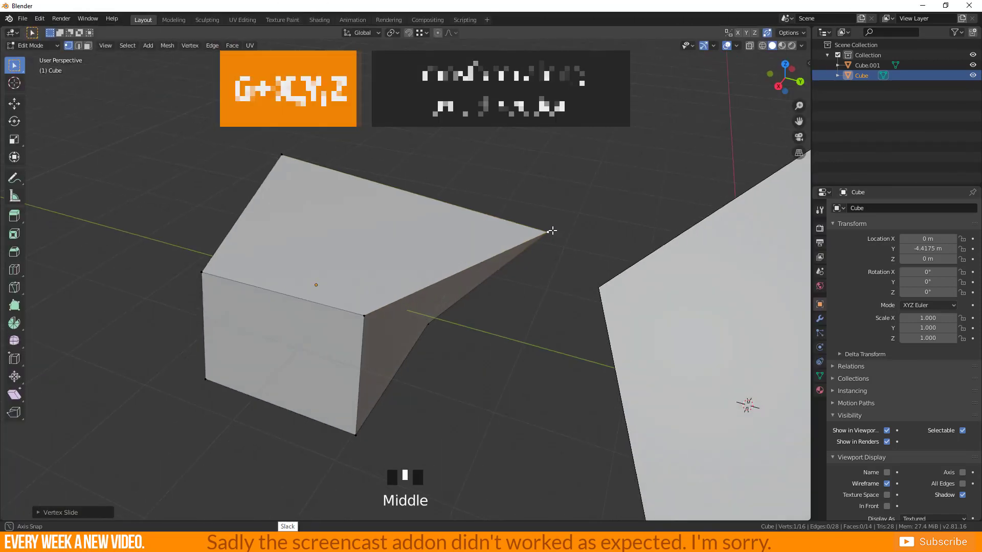
{"action": "middle_click_drag", "start_coordinate": [550, 233], "coordinate": [553, 231]}
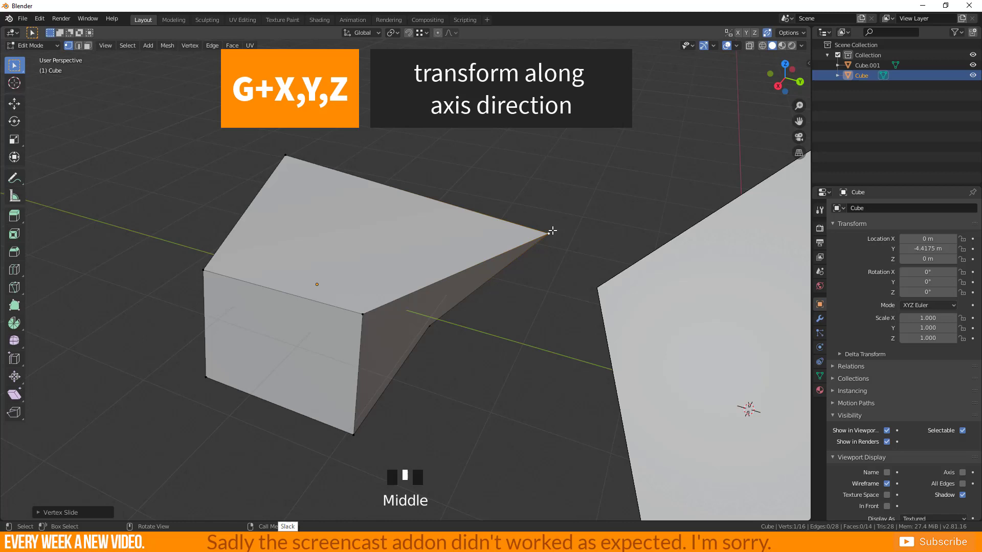
Step: Move the corner vertex locked to X, then switch a second move's lock through X, Y and Z
{"action": "key", "text": "g"}
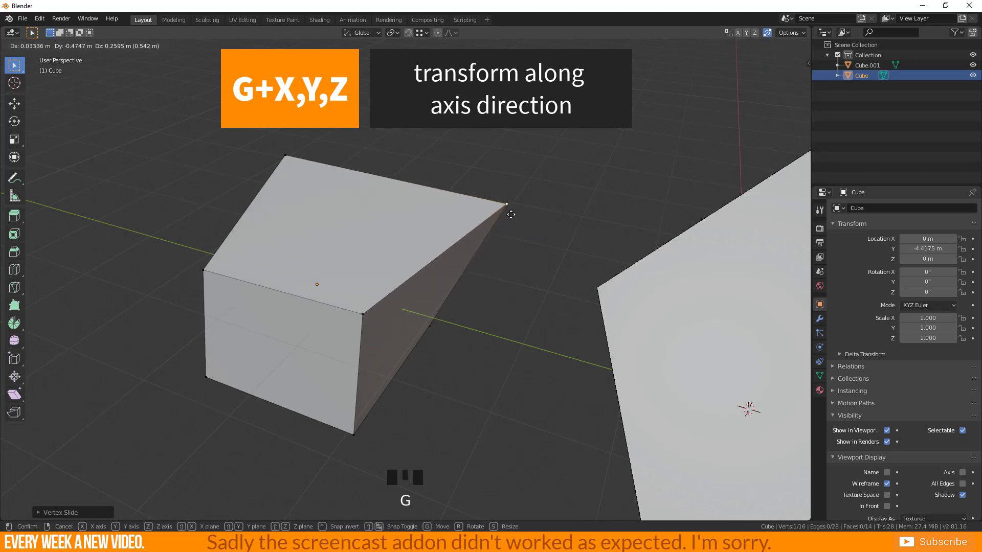
{"action": "key", "text": "x"}
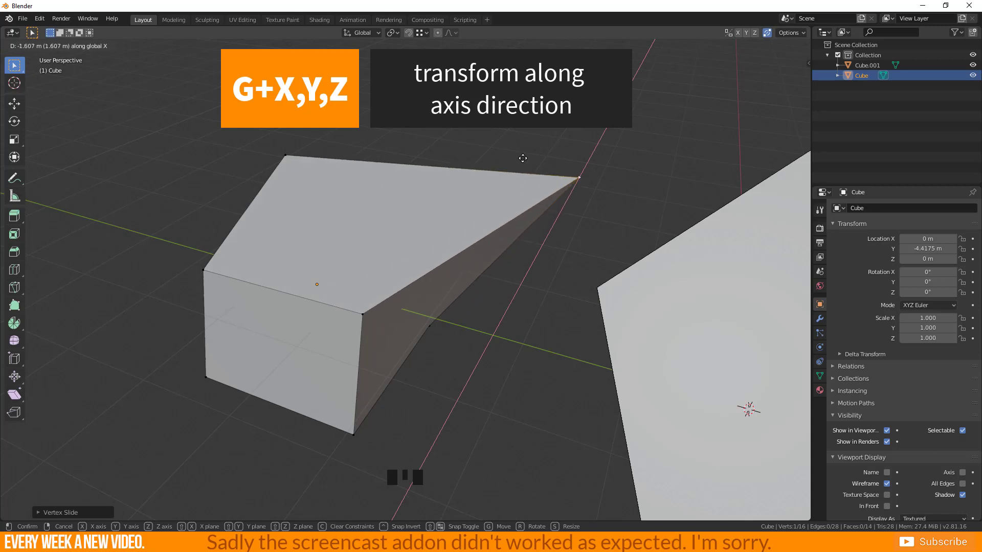
{"action": "left_click", "coordinate": [481, 205]}
{"action": "key", "text": "g"}
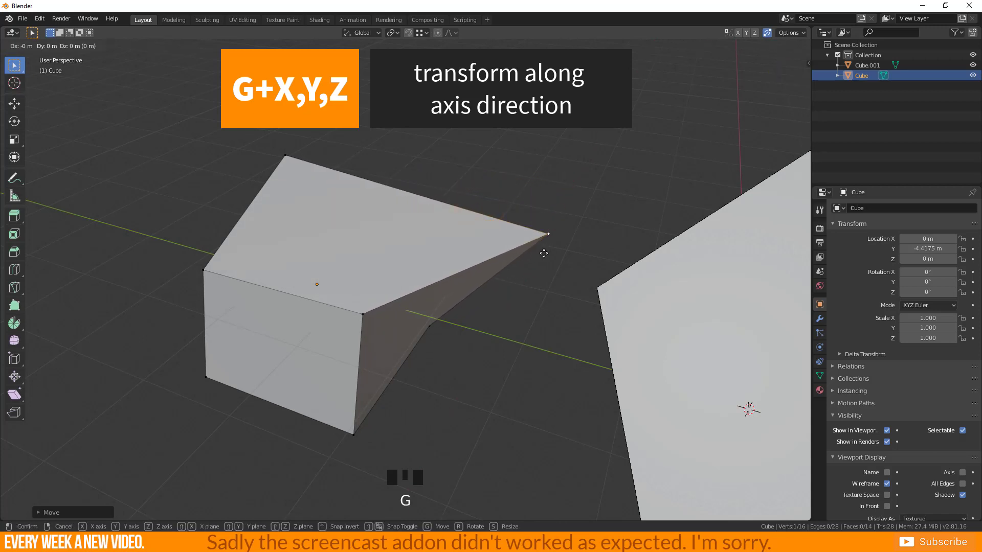
{"action": "key", "text": "x"}
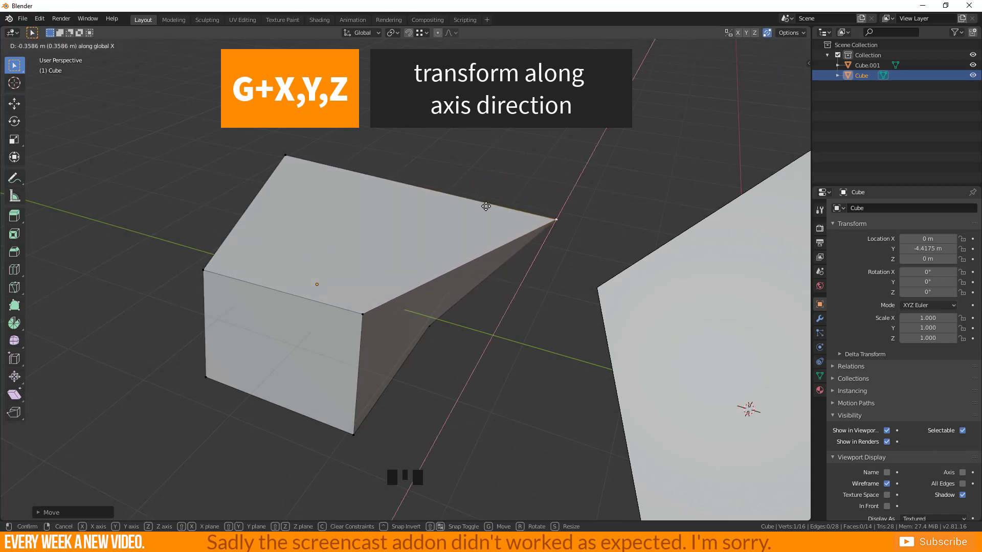
{"action": "key", "text": "y"}
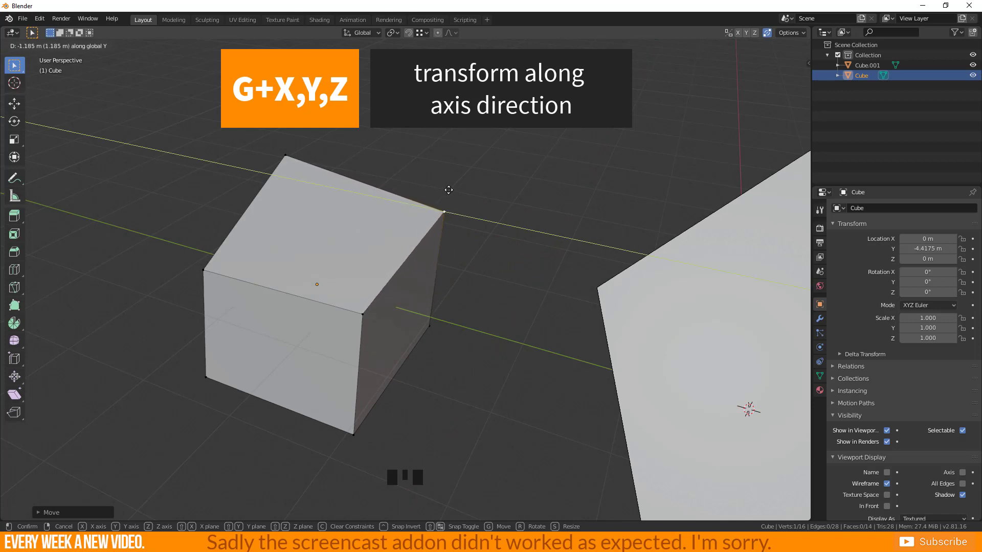
{"action": "key", "text": "z"}
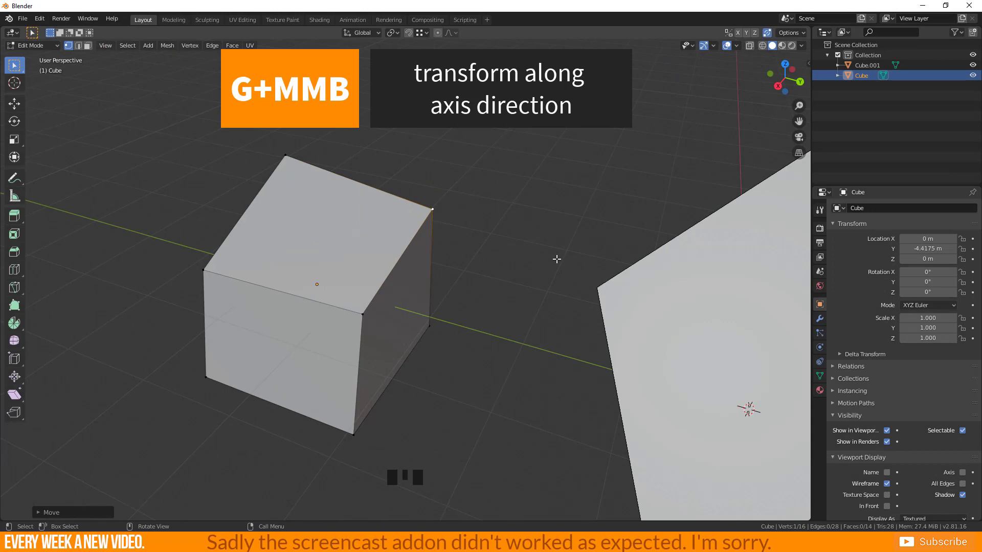
Step: Move the corner vertex along a middle-drag-chosen global Y axis, then start a Z-axis move
{"action": "middle_click_drag", "start_coordinate": [459, 276], "coordinate": [457, 305]}
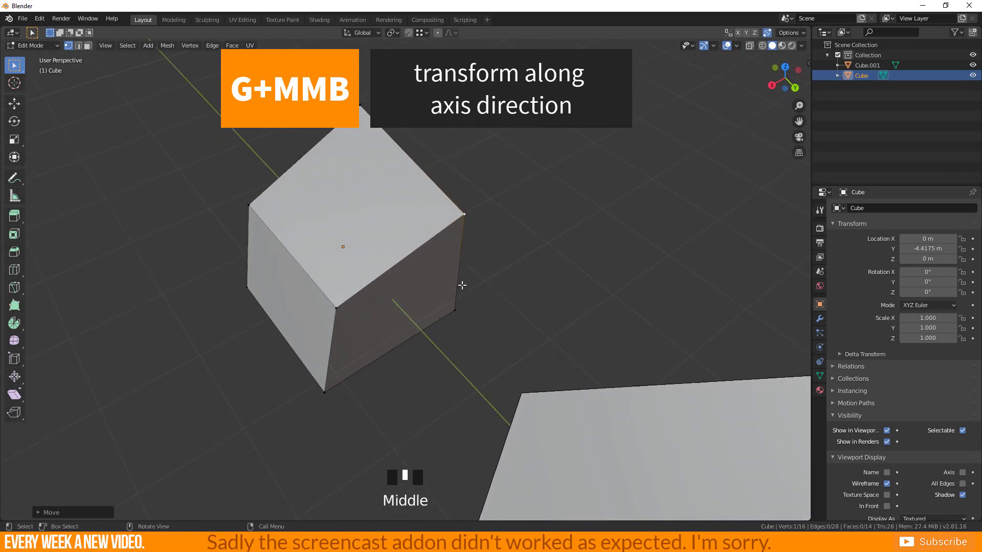
{"action": "key", "text": "g"}
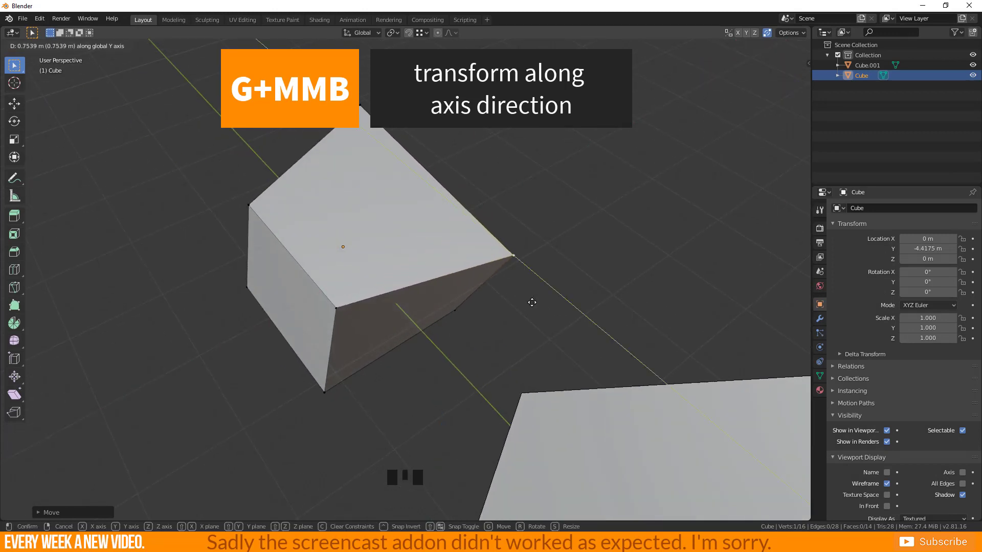
{"action": "middle_click_drag", "start_coordinate": [530, 302], "coordinate": [454, 268]}
{"action": "left_click", "coordinate": [448, 301]}
{"action": "key", "text": "g"}
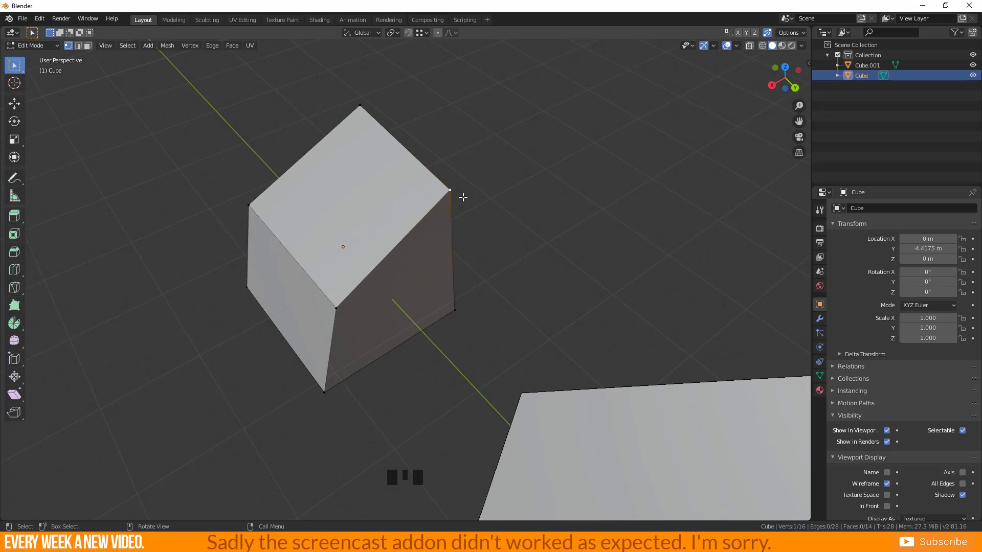
Step: In the sidebar Item panel, enter vertex coordinates Z 2.4 m and Y 1.211 m
{"action": "key", "text": "n"}
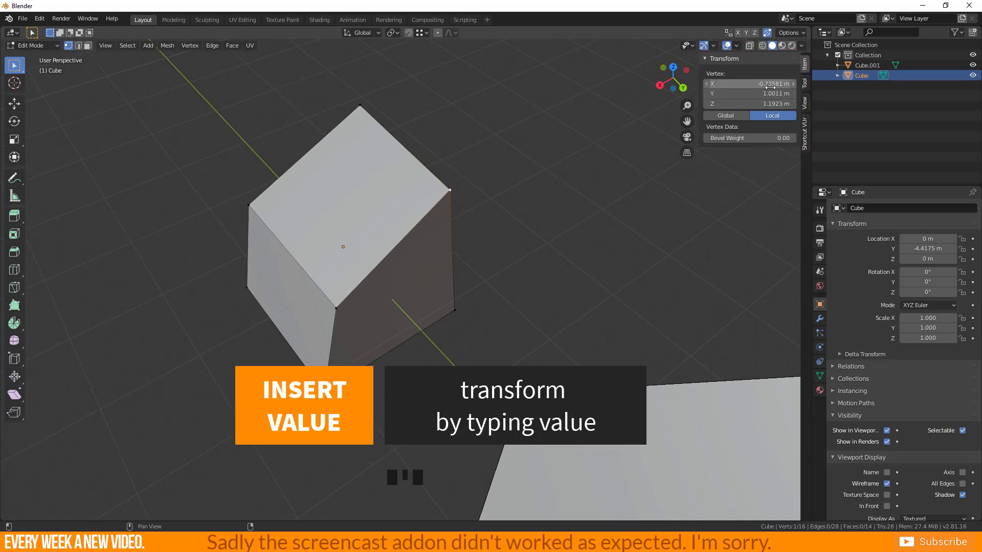
{"action": "left_click", "coordinate": [772, 102]}
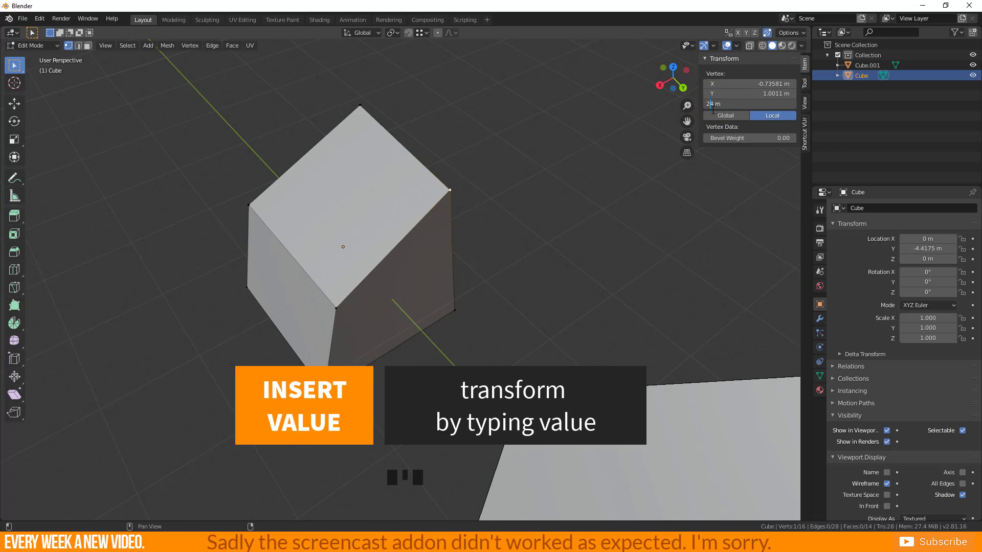
{"action": "type", "text": "2.4"}
{"action": "key", "text": "Return"}
{"action": "left_click", "coordinate": [719, 93]}
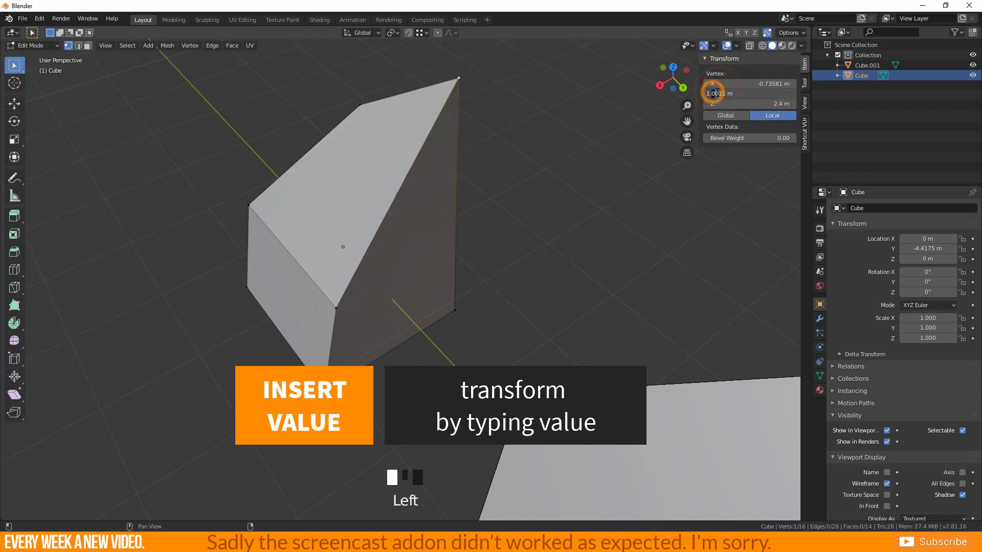
{"action": "key", "text": "Return"}
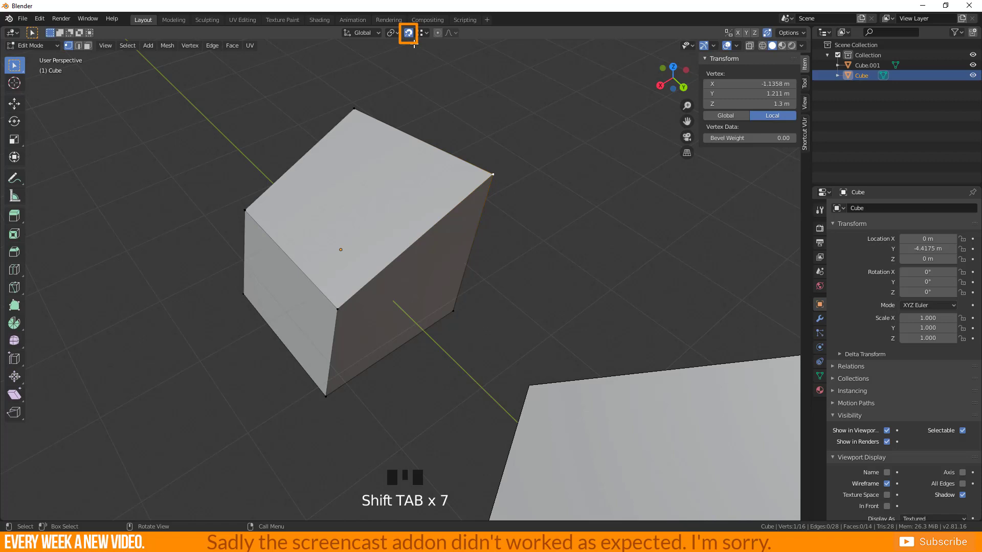
Step: Enable snapping with Vertex as the snap target
{"action": "left_click", "coordinate": [423, 33]}
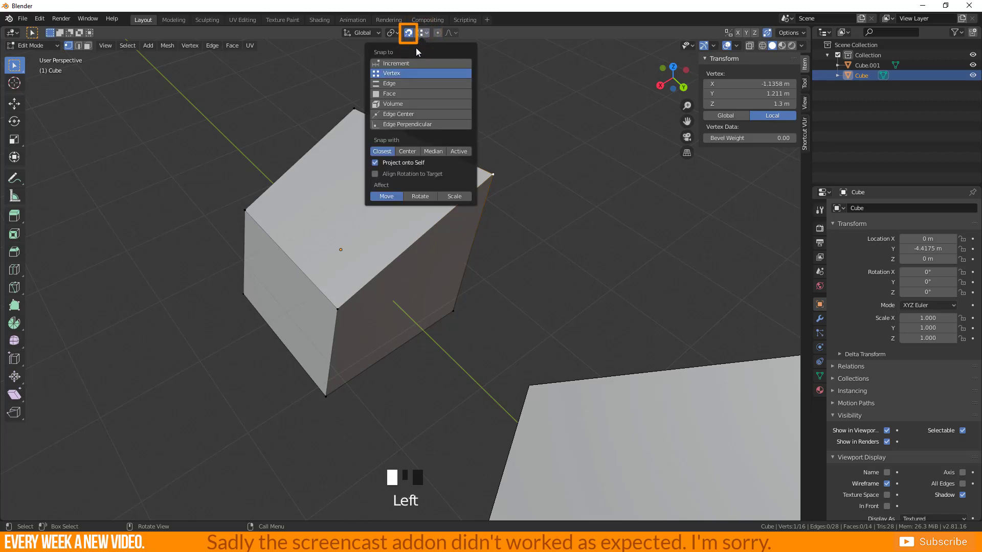
{"action": "left_click", "coordinate": [392, 73]}
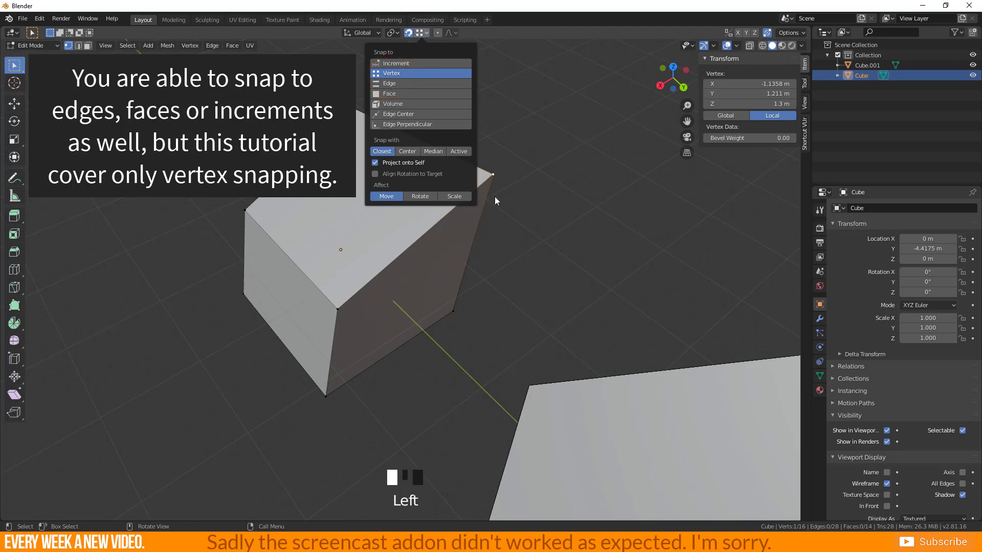
Step: Snap the corner vertex onto its neighbouring corner, then undo the resulting merge
{"action": "middle_click_drag", "start_coordinate": [495, 200], "coordinate": [459, 160]}
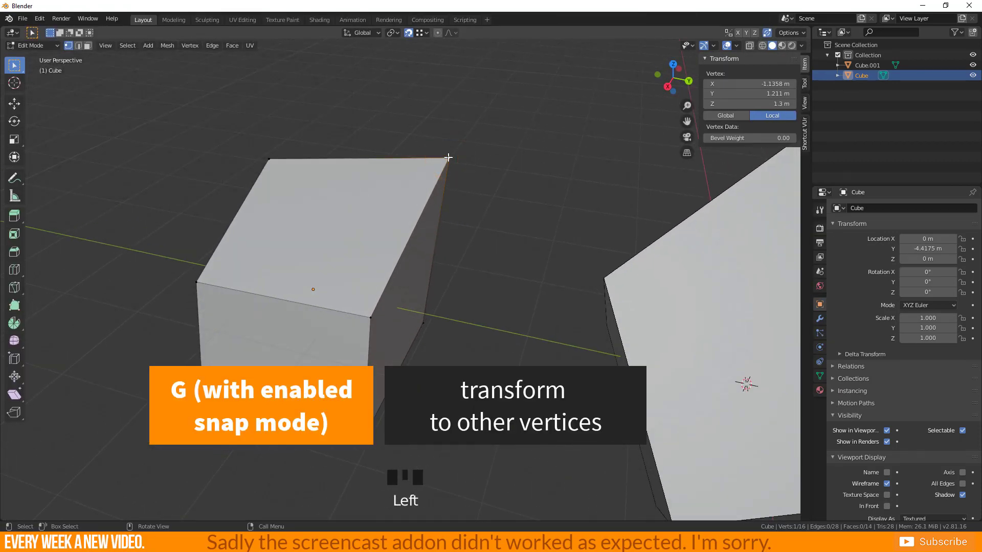
{"action": "key", "text": "g"}
{"action": "left_click", "coordinate": [340, 165]}
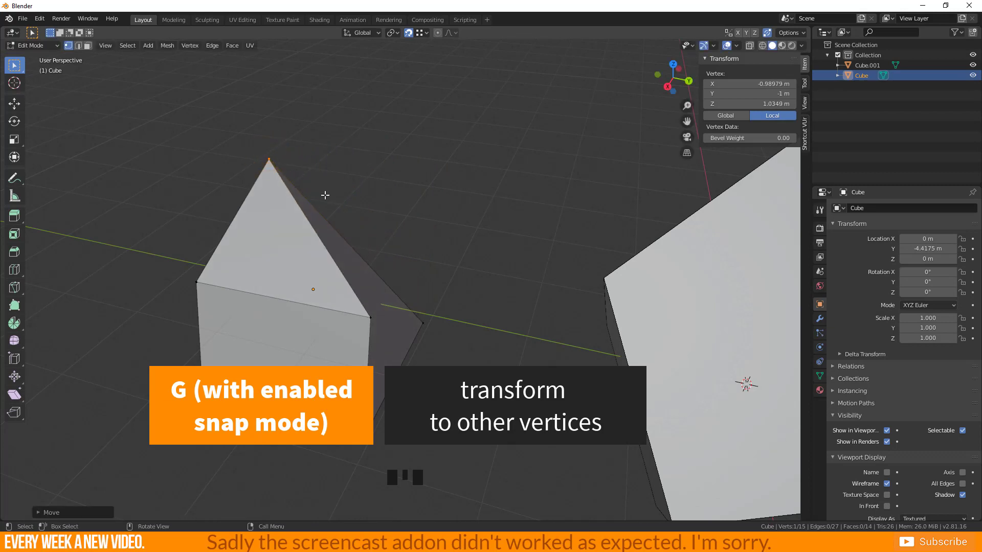
{"action": "key", "text": "ctrl+z"}
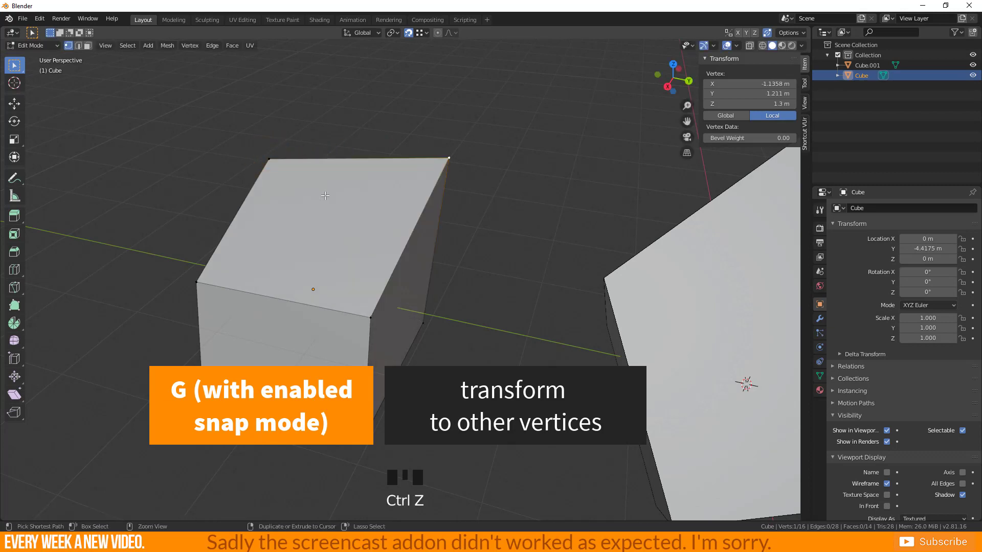
Step: Turn off Auto Merge, snap the vertex onto another cube vertex, then begin moving a different corner
{"action": "left_click", "coordinate": [798, 33]}
{"action": "left_click", "coordinate": [745, 82]}
{"action": "key", "text": "g"}
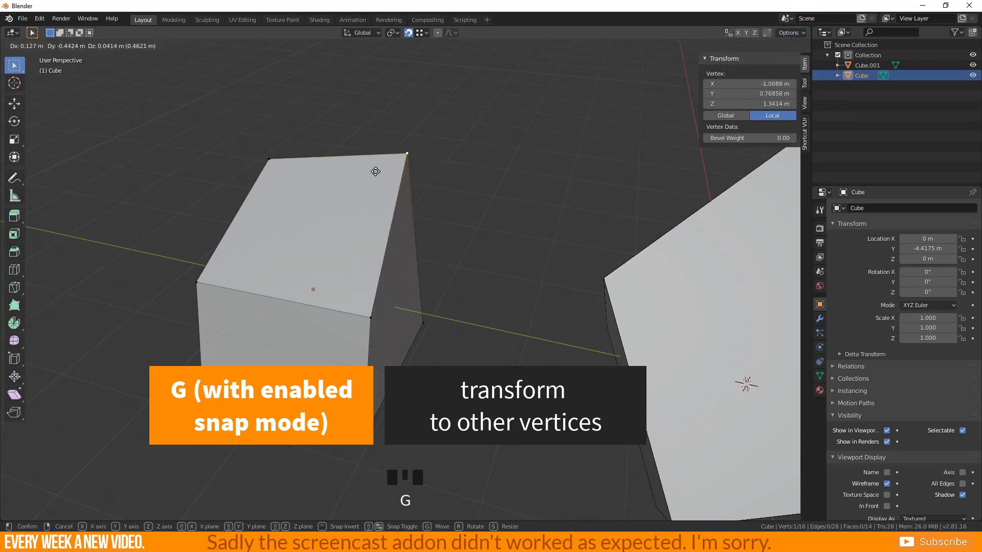
{"action": "left_click", "coordinate": [259, 166]}
{"action": "middle_click_drag", "start_coordinate": [259, 166], "coordinate": [205, 184]}
{"action": "left_click", "coordinate": [643, 237]}
{"action": "key", "text": "g"}
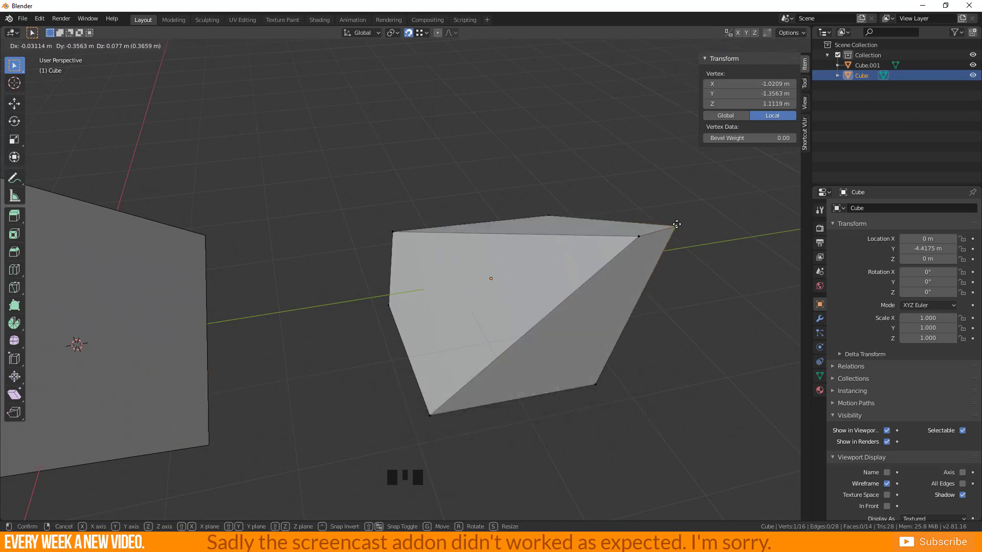
Step: Cancel the move and Y-constrain the top corner vertex to another vertex, giving Y 1 m
{"action": "right_click", "coordinate": [677, 224]}
{"action": "middle_click_drag", "start_coordinate": [676, 224], "coordinate": [463, 188]}
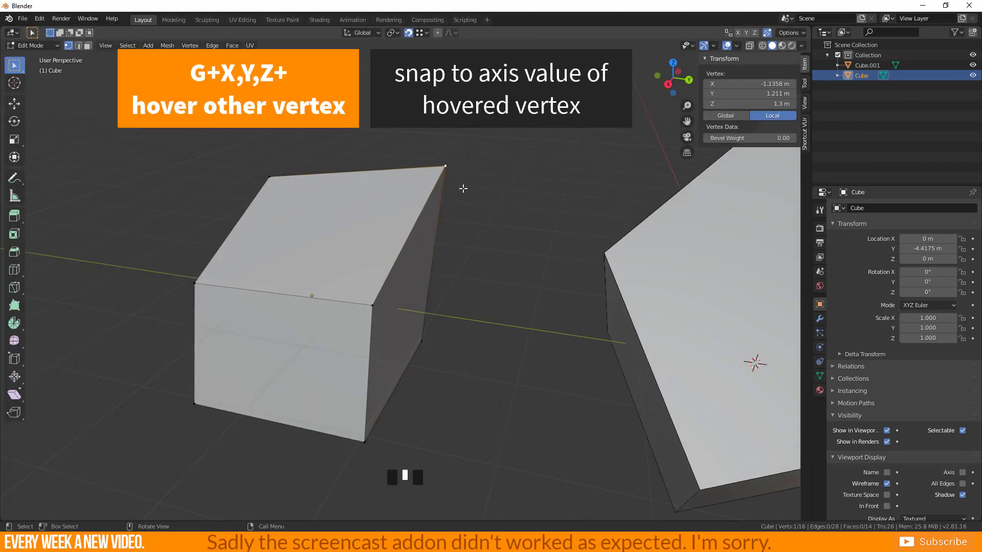
{"action": "key", "text": "g"}
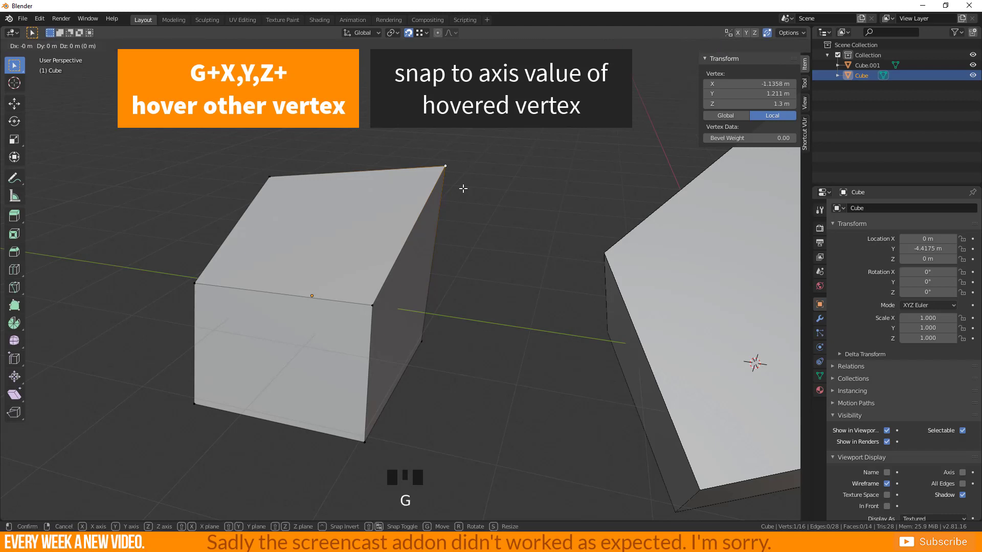
{"action": "key", "text": "y"}
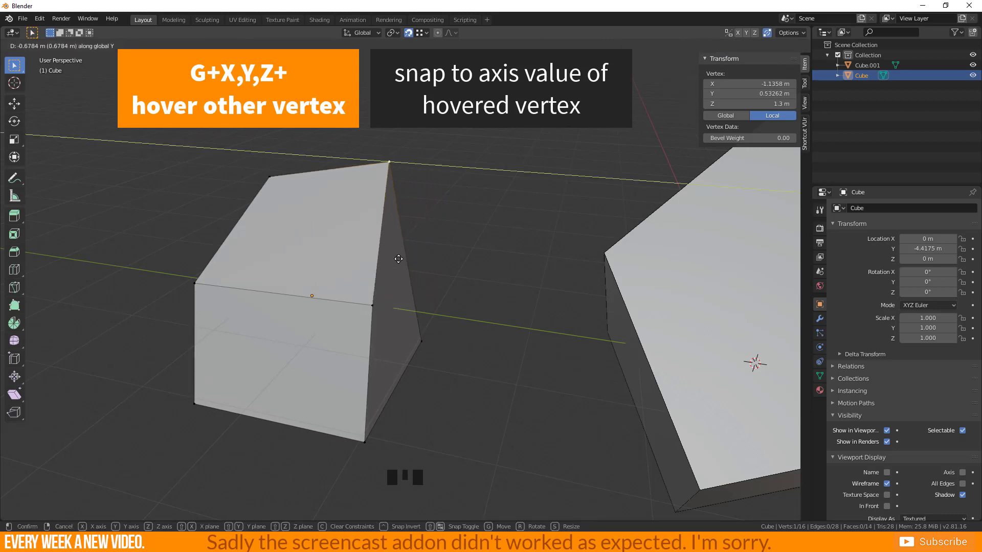
{"action": "left_click", "coordinate": [373, 306]}
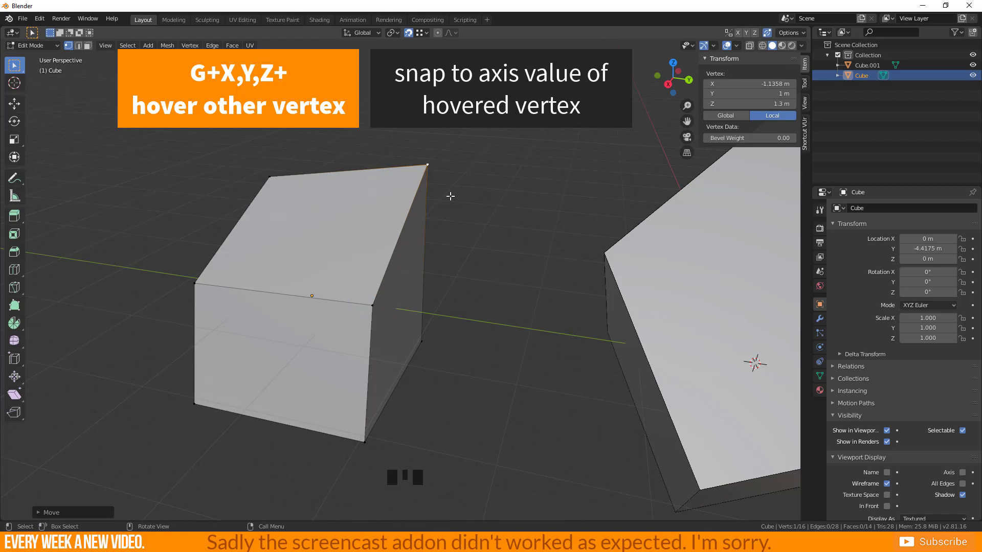
Step: Move the vertex along Z to a height of 1.0349 m
{"action": "key", "text": "g"}
{"action": "key", "text": "z"}
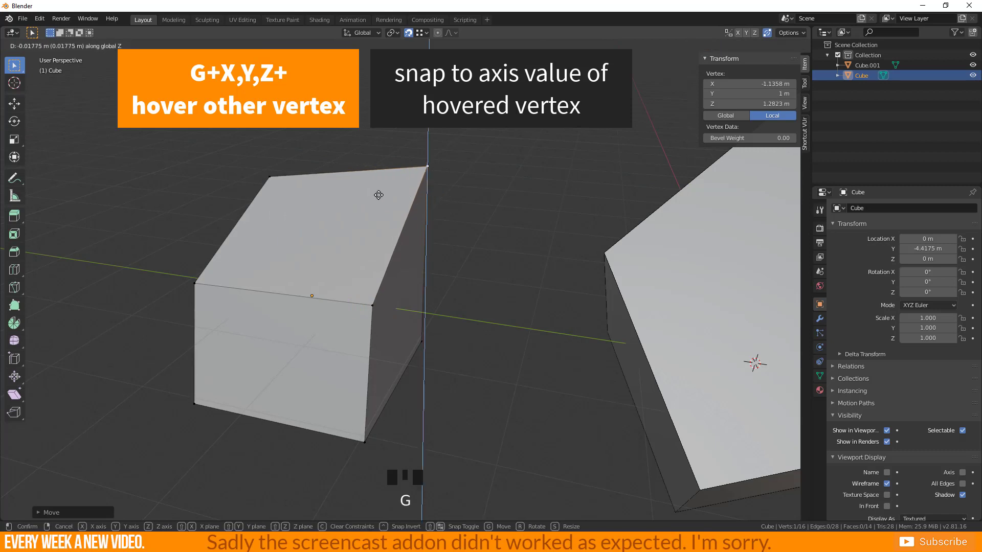
{"action": "left_click", "coordinate": [277, 176]}
{"action": "mouse_move", "coordinate": [486, 228]}
{"action": "middle_mouse_down"}
{"action": "mouse_move", "coordinate": [447, 250]}
{"action": "mouse_move", "coordinate": [344, 256]}
{"action": "mouse_move", "coordinate": [461, 251]}
{"action": "mouse_move", "coordinate": [542, 233]}
{"action": "mouse_move", "coordinate": [517, 246]}
{"action": "mouse_move", "coordinate": [583, 250]}
{"action": "mouse_move", "coordinate": [495, 236]}
{"action": "middle_mouse_up"}
Step: Raise a corner vertex of Cube.001 to Z 0.11874 m in Edit Mode
{"action": "key", "text": "Tab"}
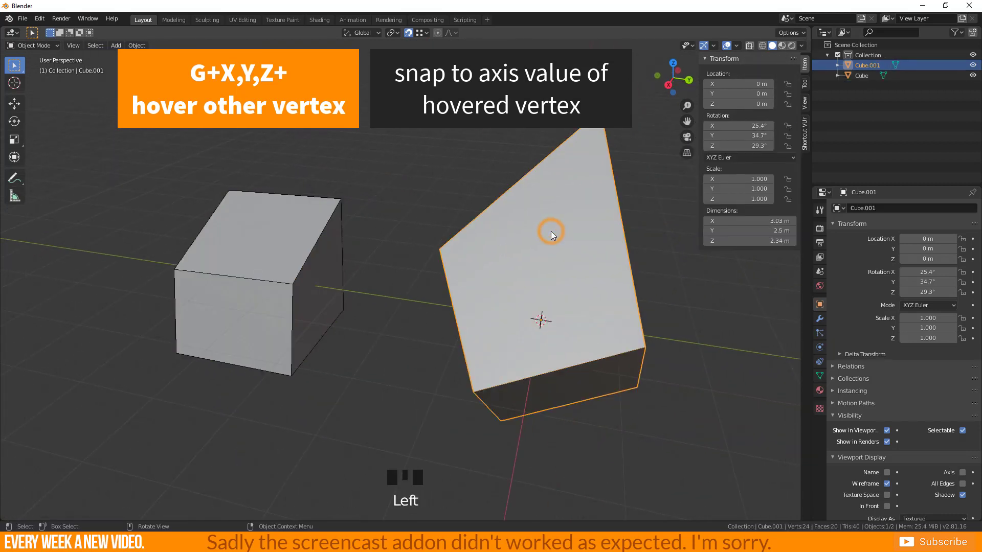
{"action": "key", "text": "Tab"}
{"action": "key", "text": "g"}
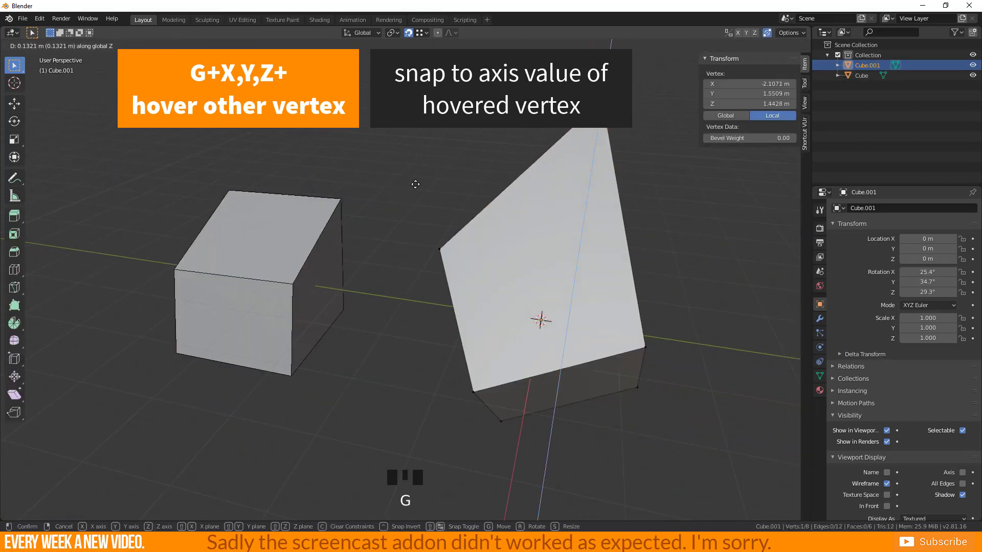
{"action": "left_click", "coordinate": [368, 205]}
Step: Return to the first cube's selected vertices and start moving them along Z
{"action": "middle_click_drag", "start_coordinate": [400, 221], "coordinate": [581, 230]}
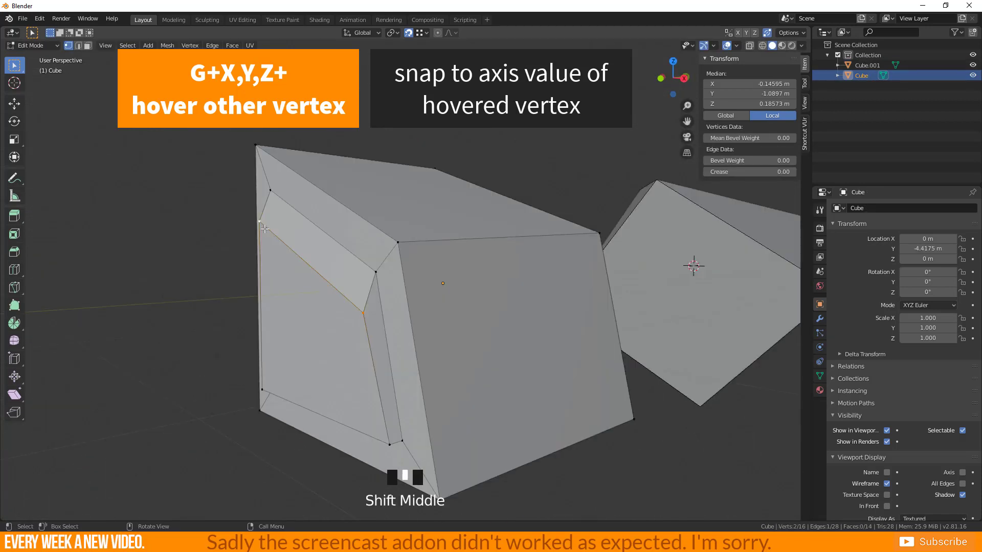
{"action": "key", "text": "g"}
{"action": "key", "text": "z"}
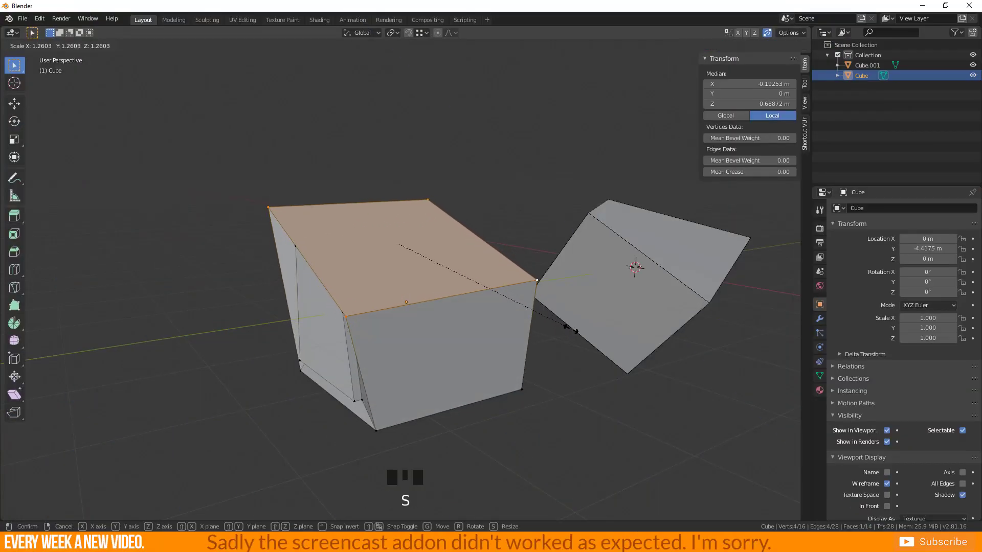
Step: Scale the cube's top face by about 1.26, rotate it slightly, and enable proportional editing
{"action": "left_click", "coordinate": [510, 252]}
{"action": "middle_click_drag", "start_coordinate": [511, 252], "coordinate": [474, 345]}
{"action": "key", "text": "r"}
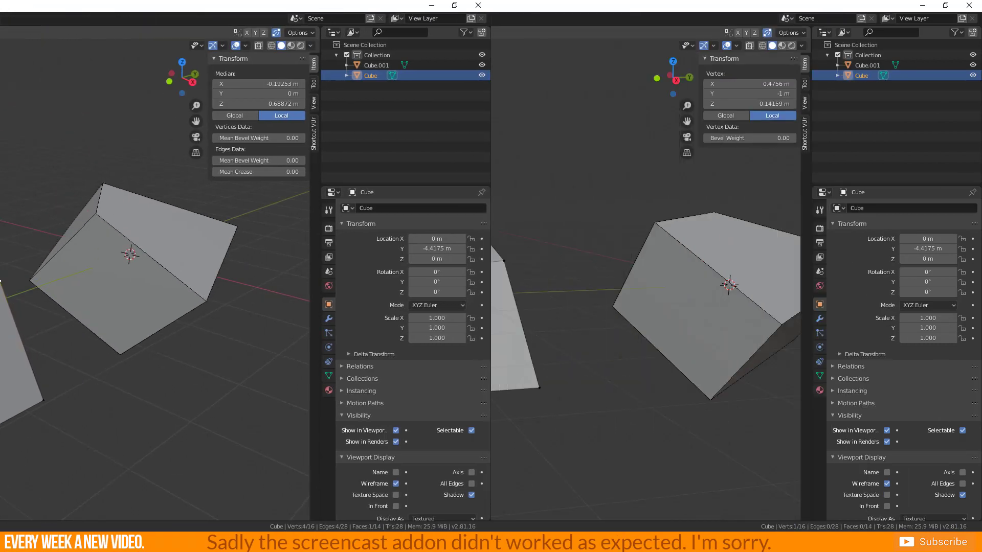
{"action": "key", "text": "o"}
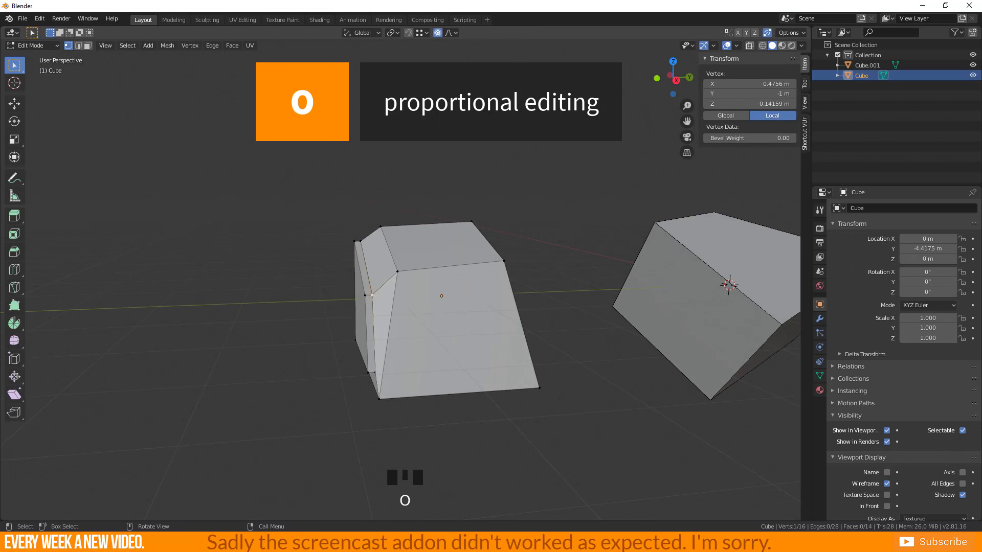
Step: Move the side vertex to X 0.40511, Y −1.2802, Z 0.24052 m with a resized falloff
{"action": "left_click", "coordinate": [439, 34]}
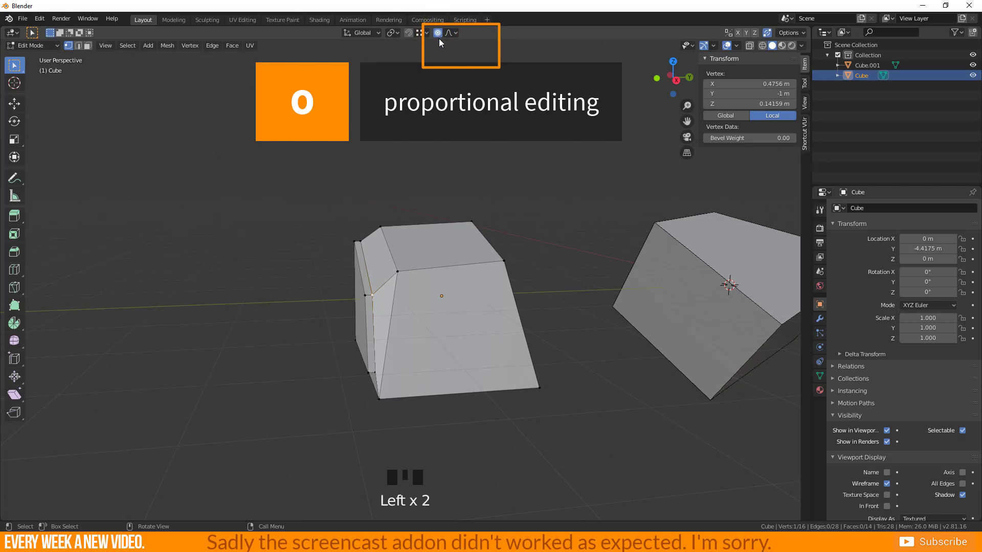
{"action": "key", "text": "g"}
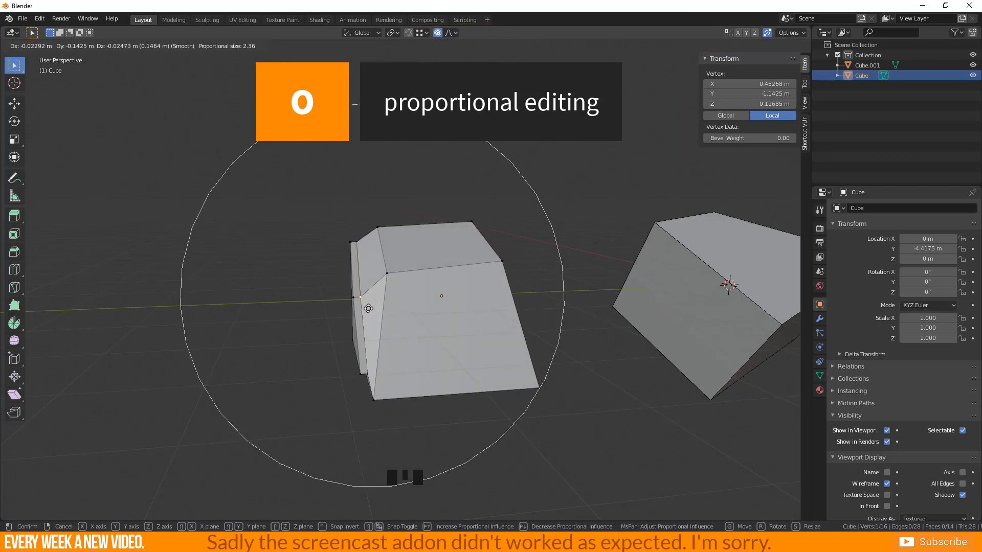
{"action": "scroll", "coordinate": [374, 293], "scroll_direction": "up", "scroll_amount": 7}
{"action": "scroll", "coordinate": [366, 292], "scroll_direction": "up", "scroll_amount": 1}
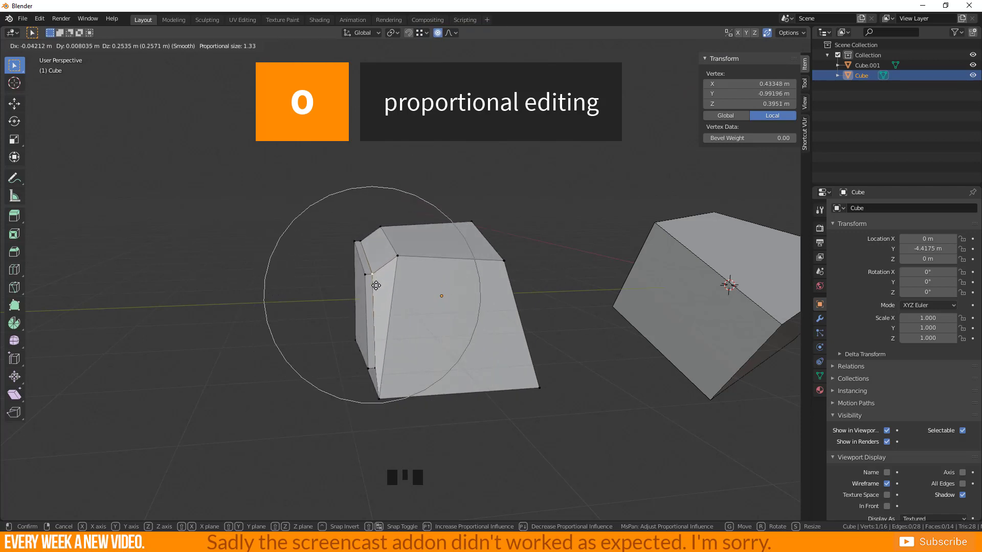
{"action": "scroll", "coordinate": [379, 279], "scroll_direction": "down", "scroll_amount": 2}
{"action": "scroll", "coordinate": [353, 292], "scroll_direction": "down", "scroll_amount": 9}
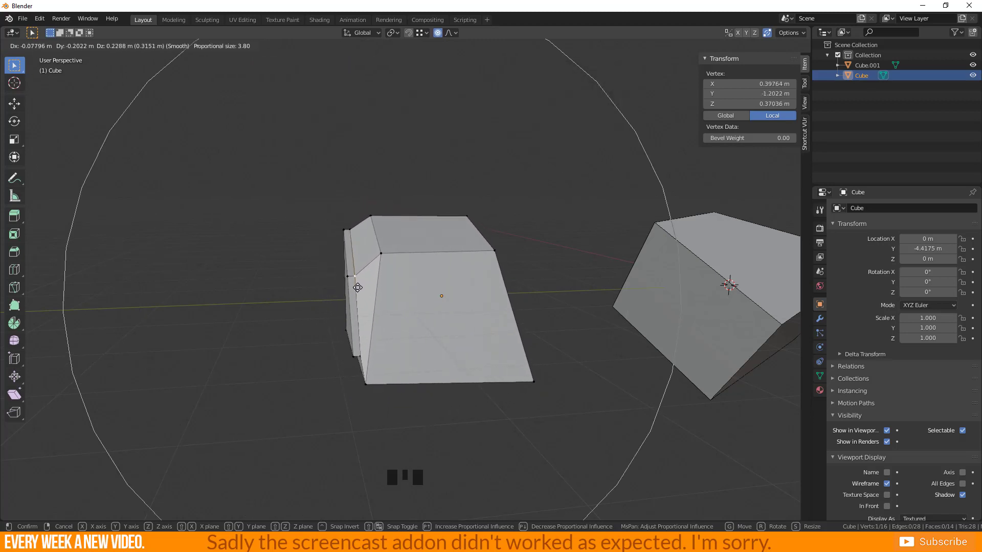
{"action": "left_click", "coordinate": [353, 298]}
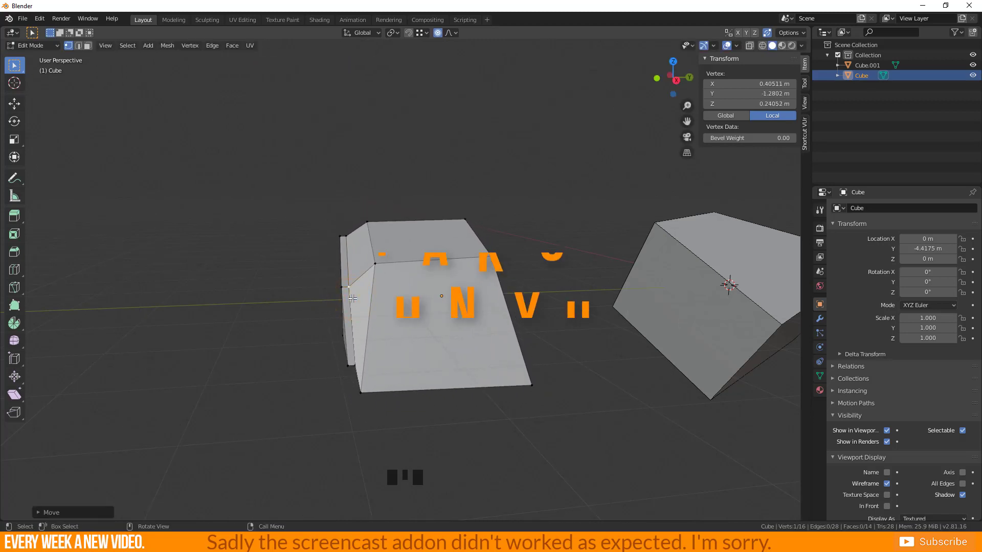